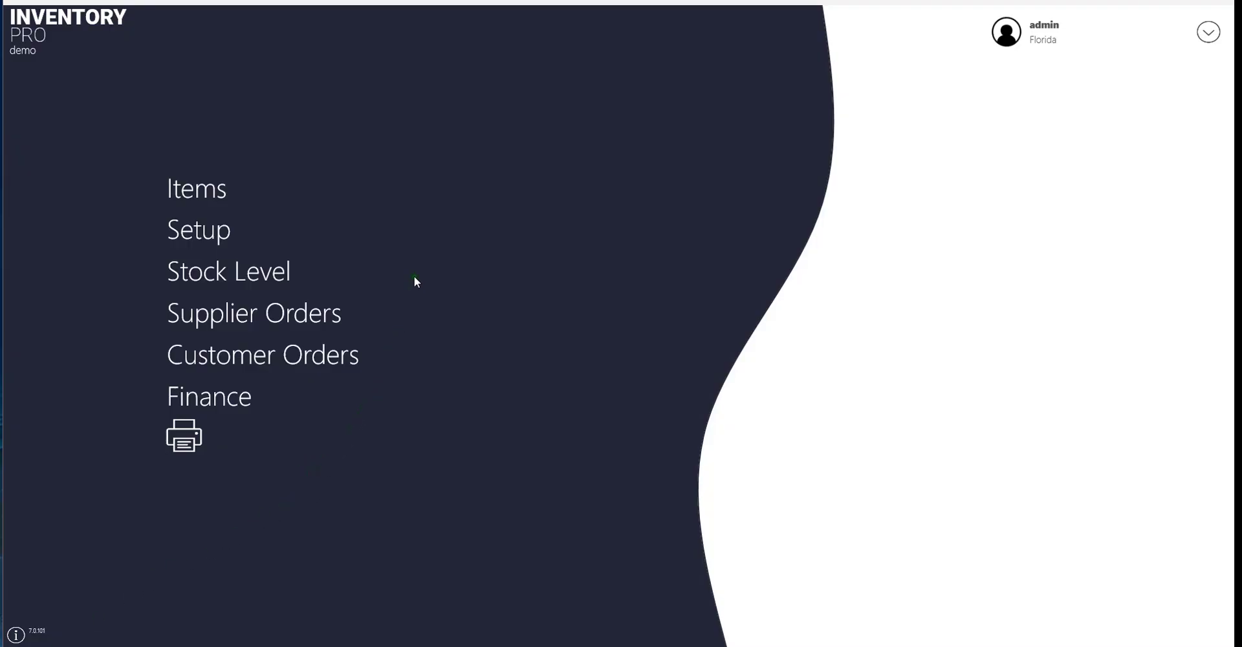
Go to Stock Level's Stock Taking headers list, showing stock takes 130 and 131
{"action": "left_click", "coordinate": [264, 262]}
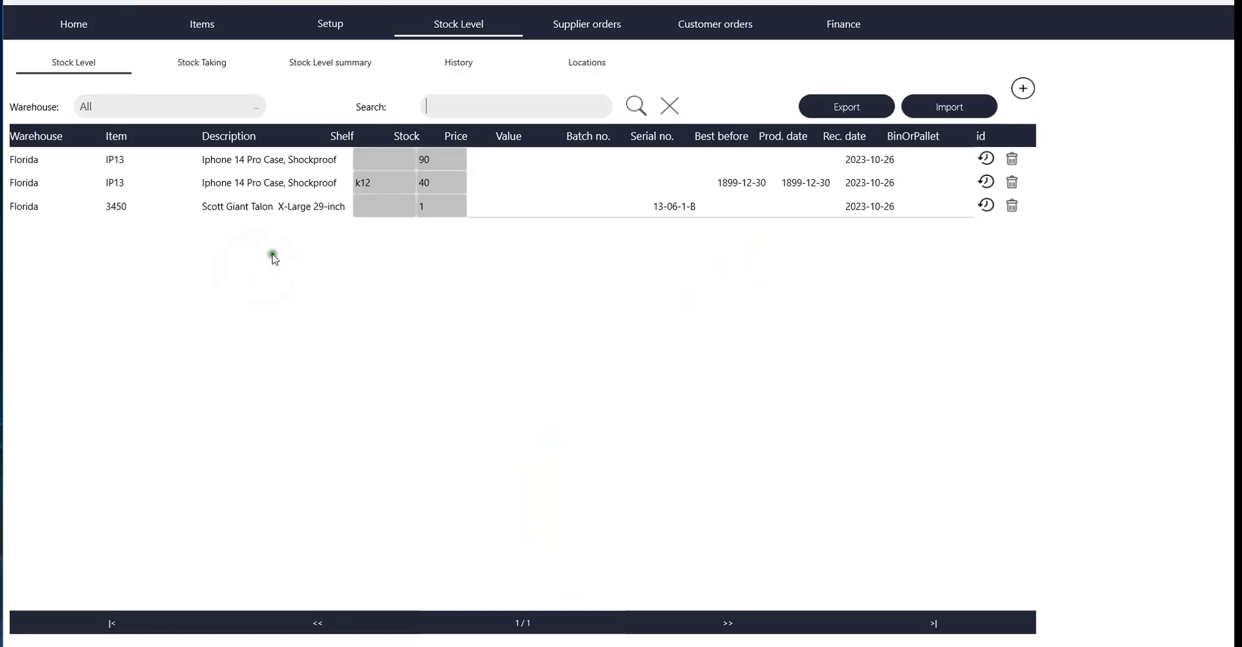
{"action": "left_click", "coordinate": [200, 58]}
{"action": "left_click", "coordinate": [198, 63]}
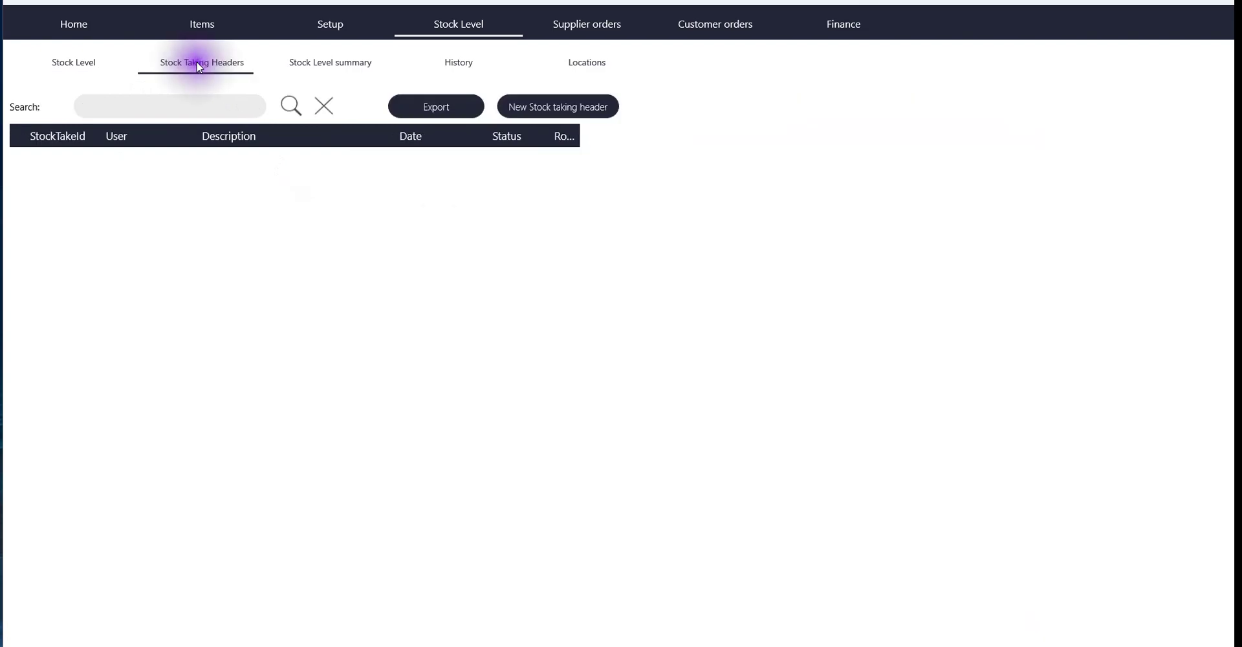
Bring up a new stock-taking header dialog with user admin and warehouse Florida
{"action": "left_click", "coordinate": [183, 86]}
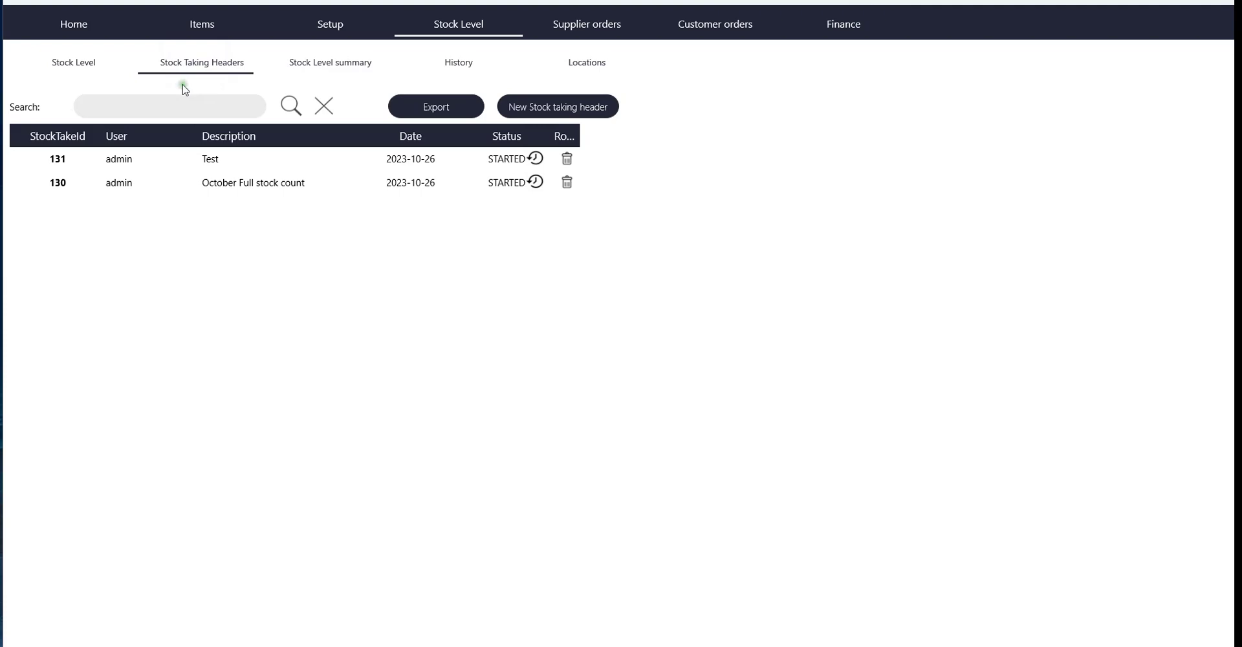
{"action": "left_click", "coordinate": [179, 117]}
{"action": "left_click", "coordinate": [413, 211]}
{"action": "left_click", "coordinate": [62, 218]}
{"action": "left_click", "coordinate": [232, 214]}
Start a new header with admin as user and Florida as warehouse, then go to Description
{"action": "left_click", "coordinate": [259, 213]}
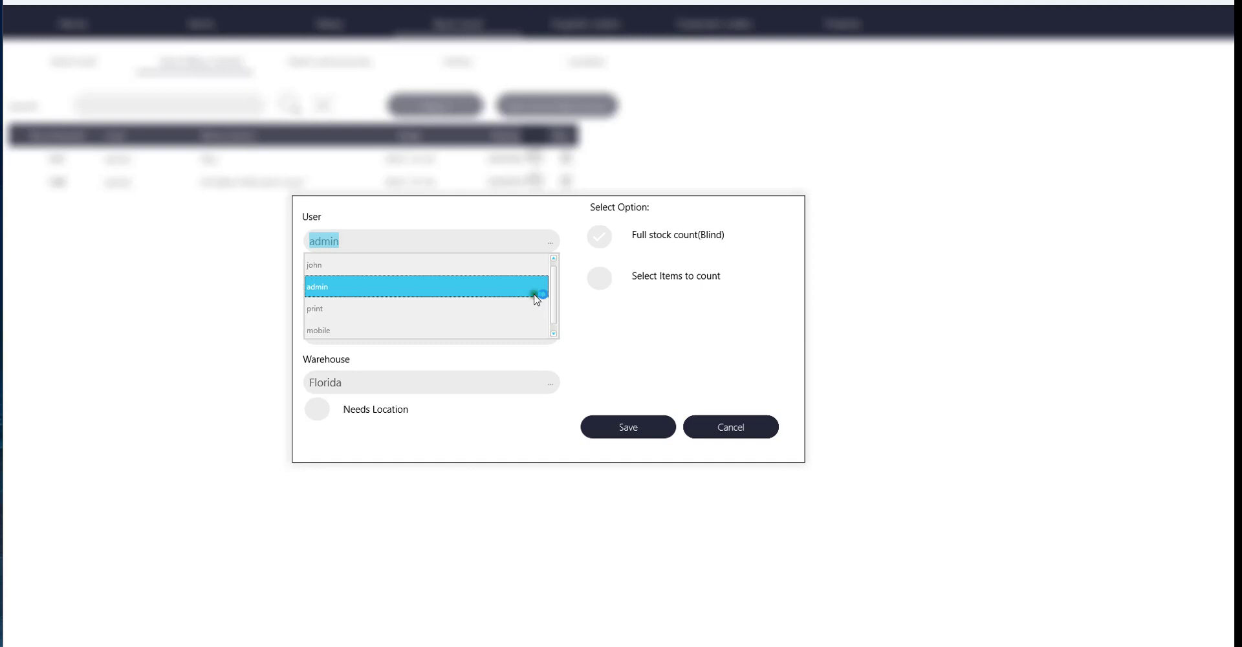
{"action": "left_click", "coordinate": [623, 305]}
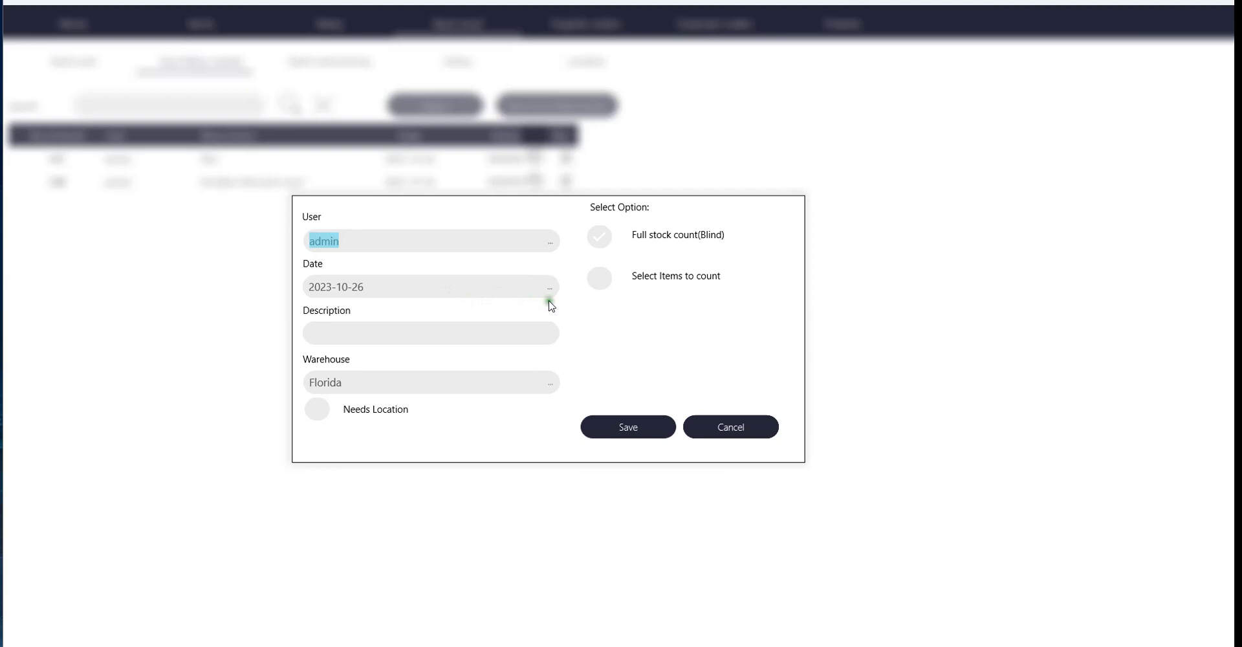
{"action": "left_click", "coordinate": [487, 328]}
{"action": "left_click", "coordinate": [434, 339]}
{"action": "left_click", "coordinate": [436, 337]}
{"action": "left_click", "coordinate": [487, 337]}
{"action": "left_click", "coordinate": [734, 251]}
{"action": "left_click", "coordinate": [729, 233]}
{"action": "left_click", "coordinate": [728, 233]}
{"action": "left_click", "coordinate": [726, 234]}
{"action": "left_click", "coordinate": [590, 261]}
{"action": "left_click", "coordinate": [614, 277]}
{"action": "left_click", "coordinate": [619, 272]}
Cancel the new header and open stock take 130's rows: two IP13 lines, quantities 8 and 90
{"action": "left_click", "coordinate": [724, 429]}
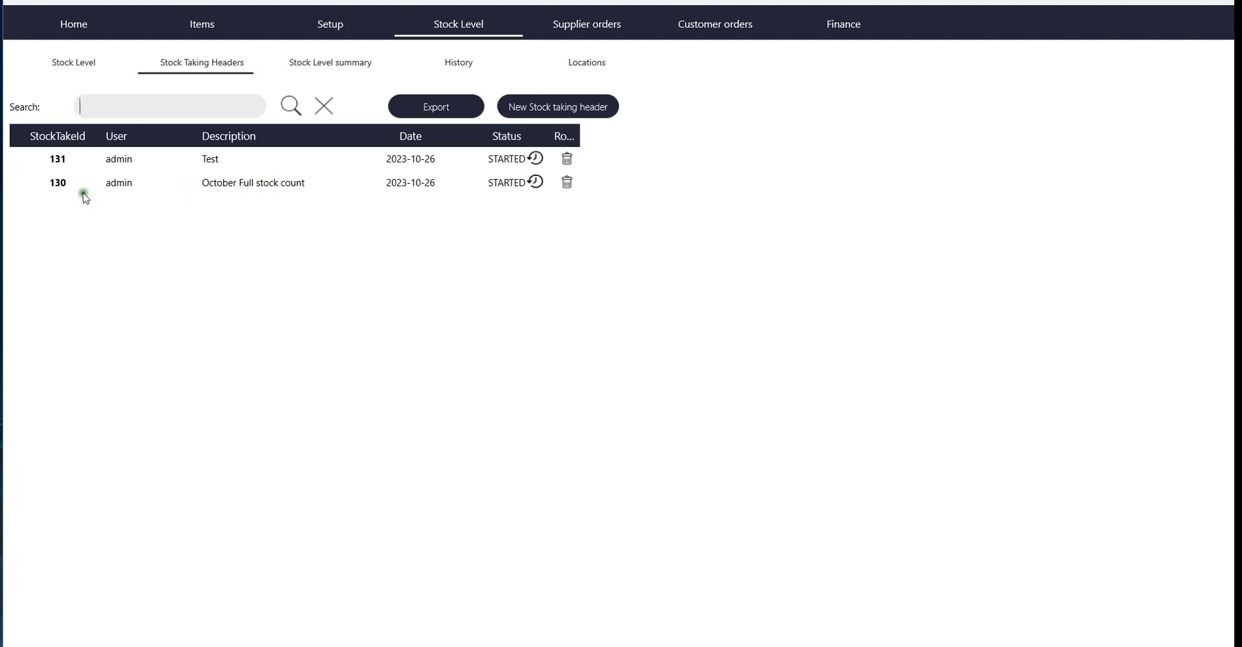
{"action": "left_click", "coordinate": [62, 183]}
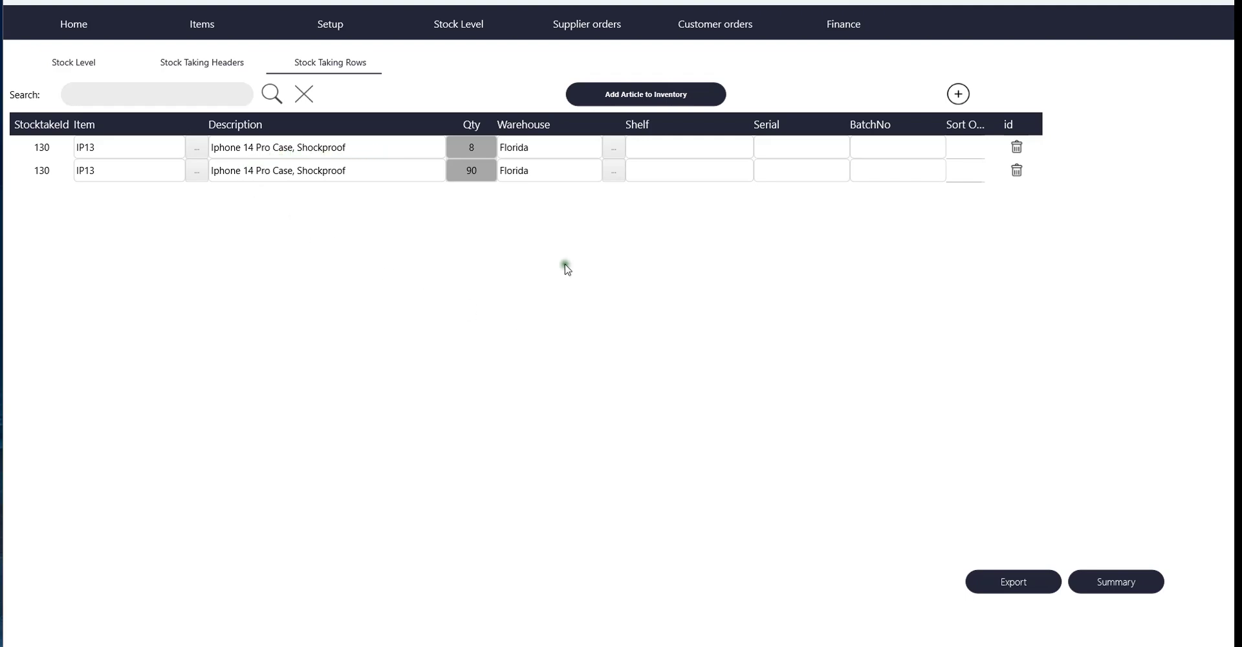
On the mobile mirror, open Inventory's Full Stock Count to list headers 130 and 131
{"action": "mouse_move", "coordinate": [744, 646]}
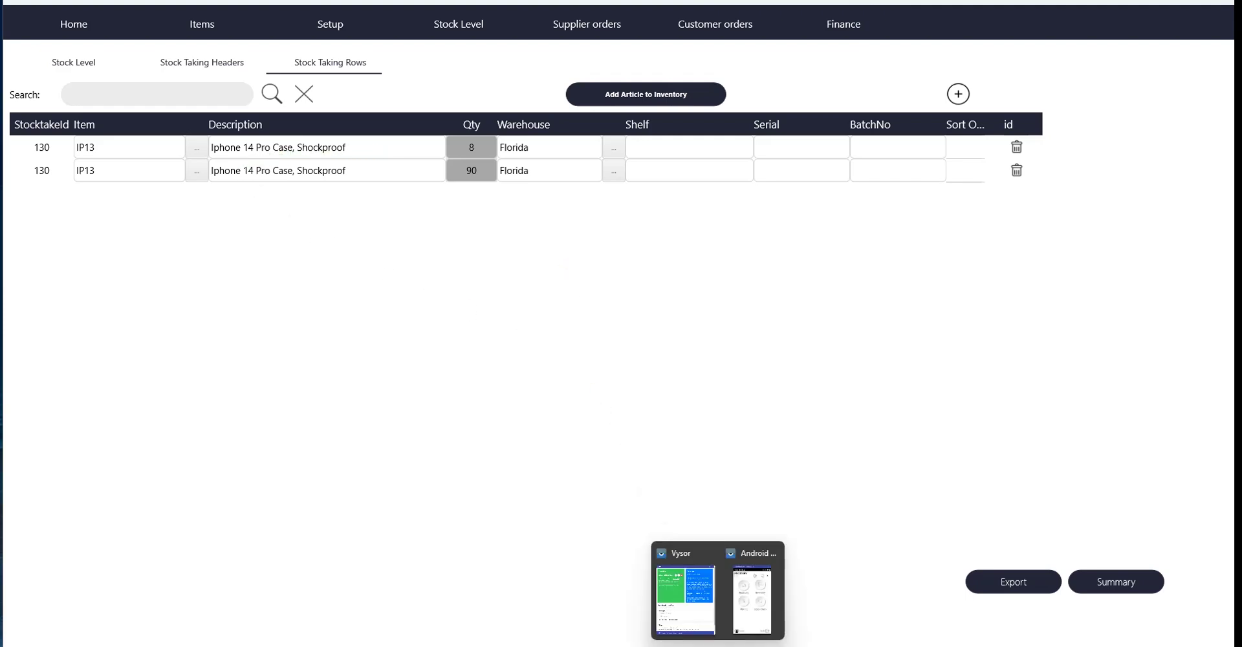
{"action": "left_click", "coordinate": [748, 618]}
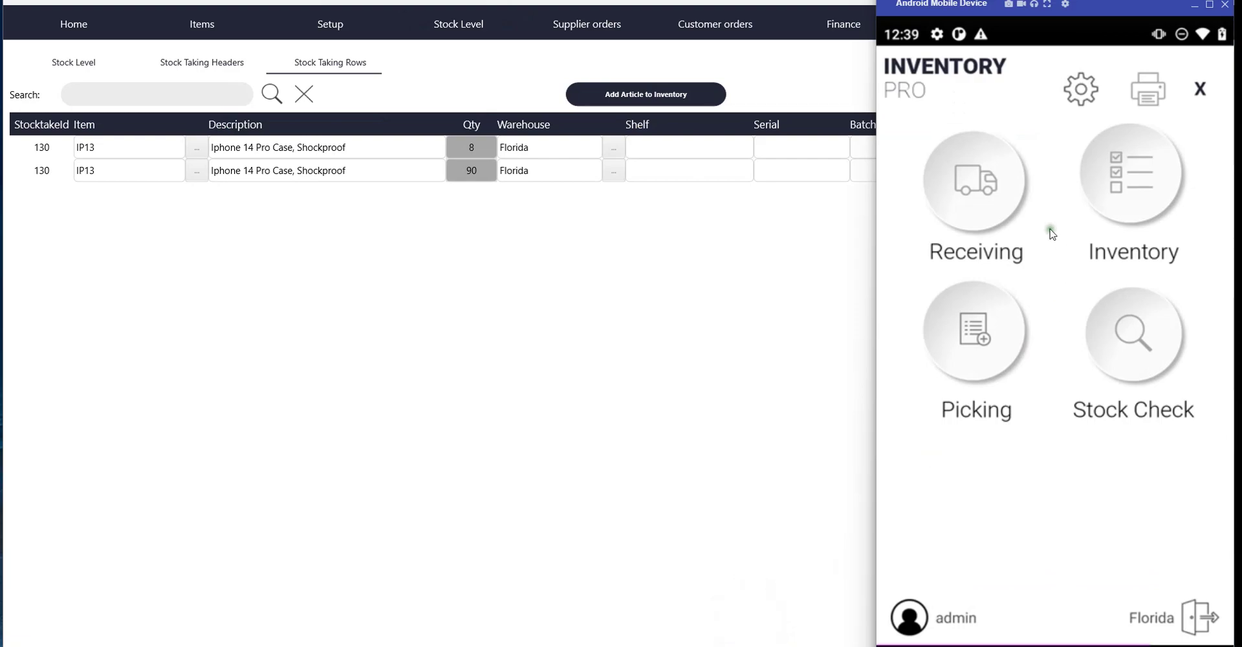
{"action": "left_click", "coordinate": [1150, 185]}
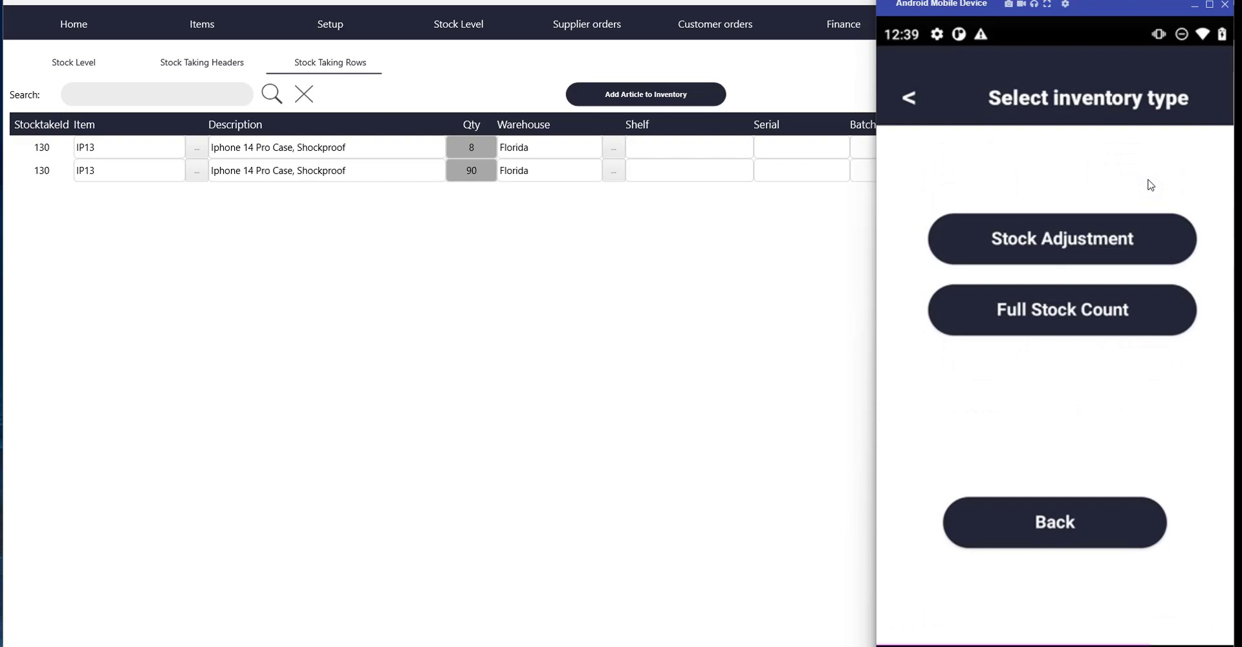
{"action": "left_click", "coordinate": [1062, 305]}
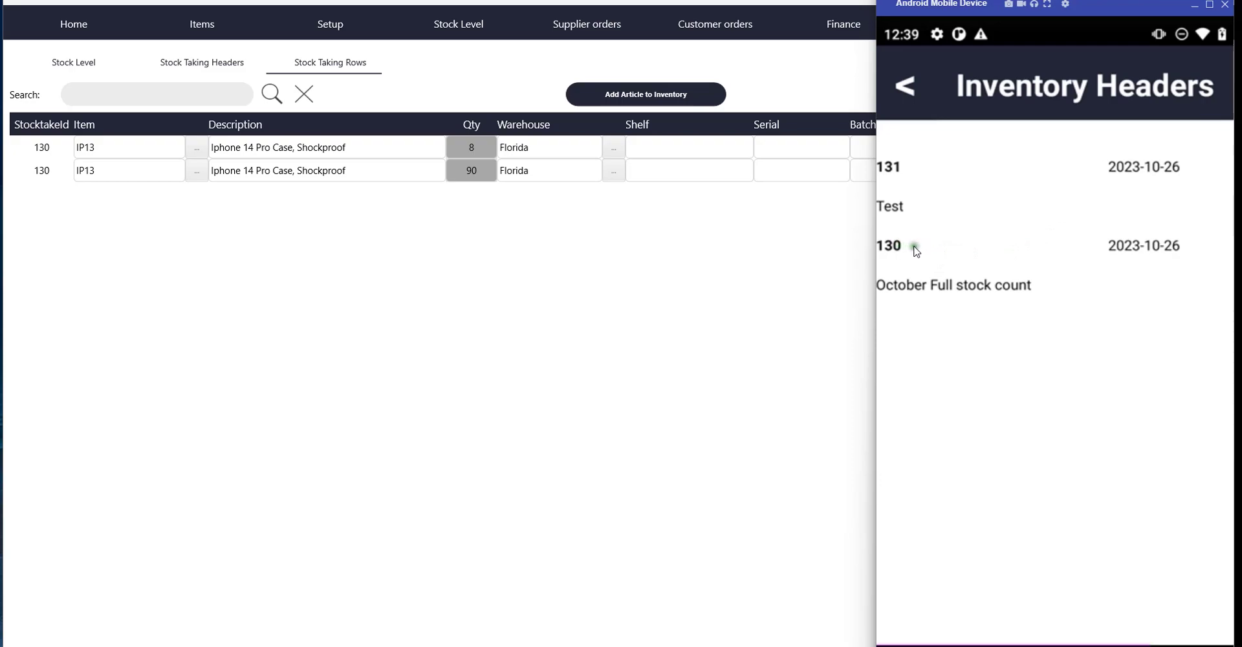
{"action": "left_click", "coordinate": [960, 269]}
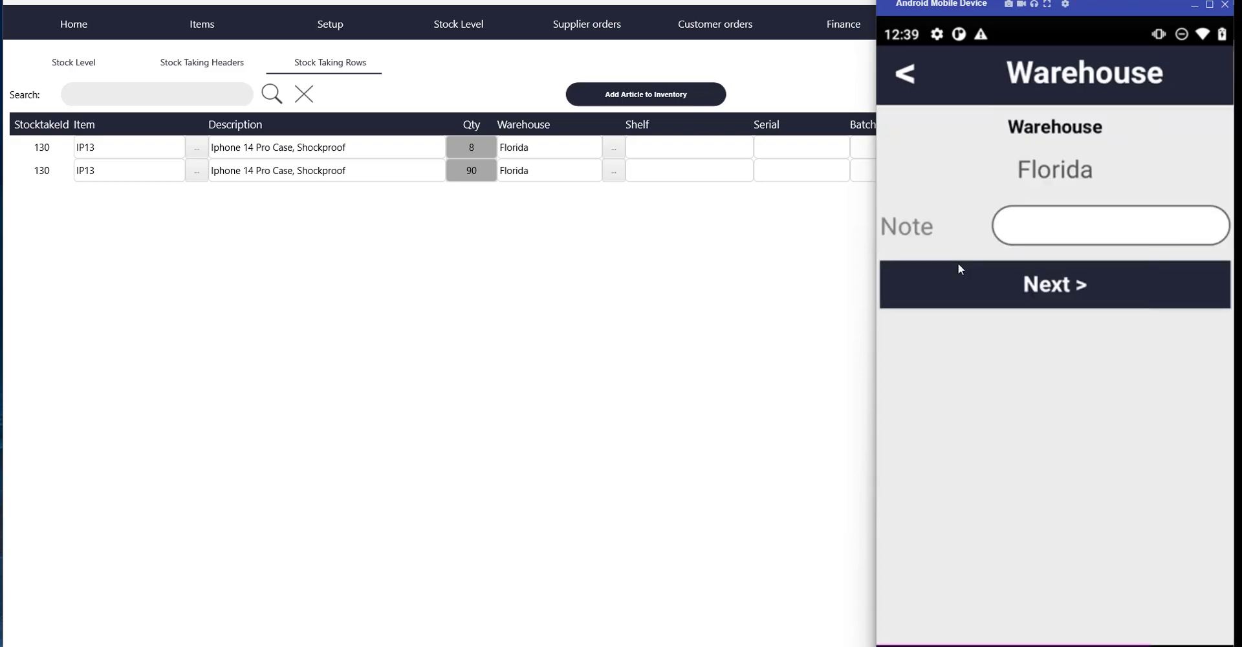
{"action": "left_click", "coordinate": [1049, 234]}
{"action": "left_click", "coordinate": [1055, 233]}
{"action": "key", "text": "Return"}
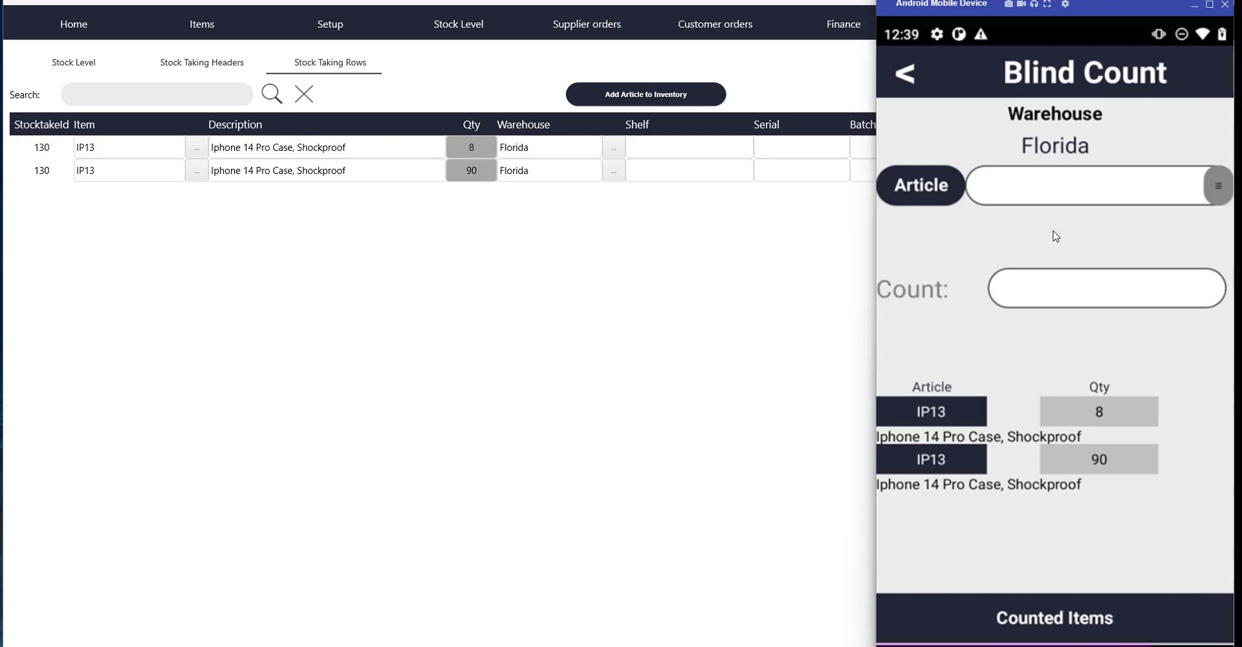
{"action": "type", "text": "690125783096"}
{"action": "key", "text": "Return"}
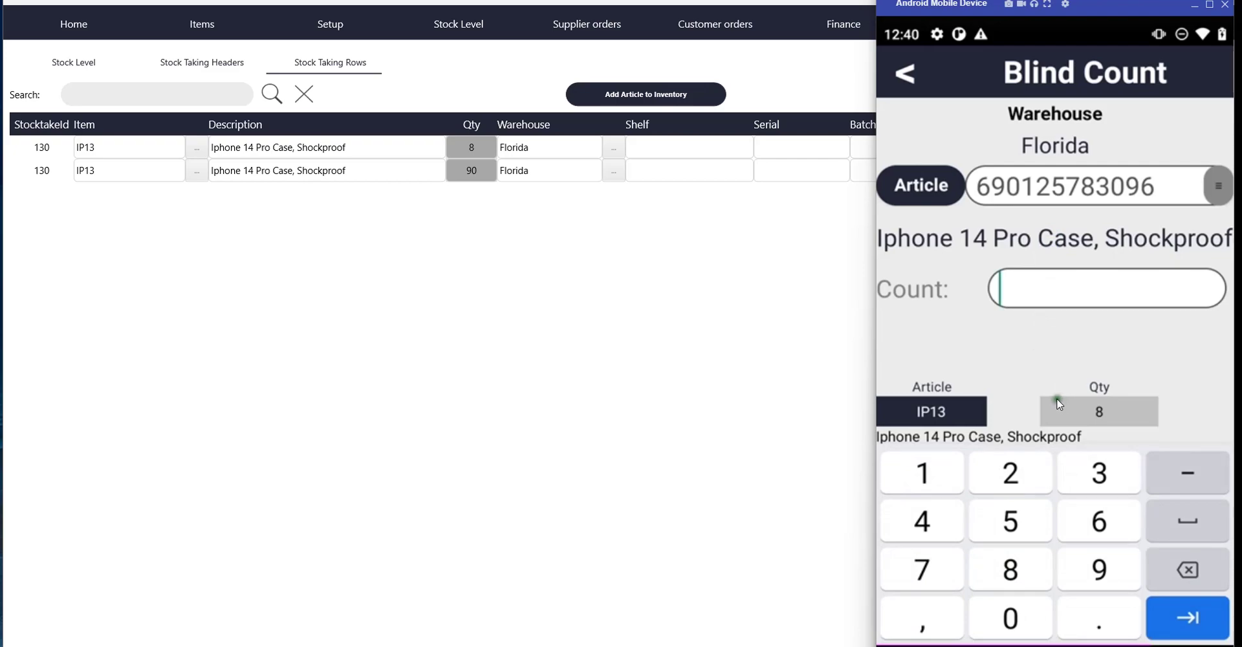
Bring the desktop window back showing take 130's two IP13 rows, quantities 8 and 90
{"action": "left_click", "coordinate": [789, 86]}
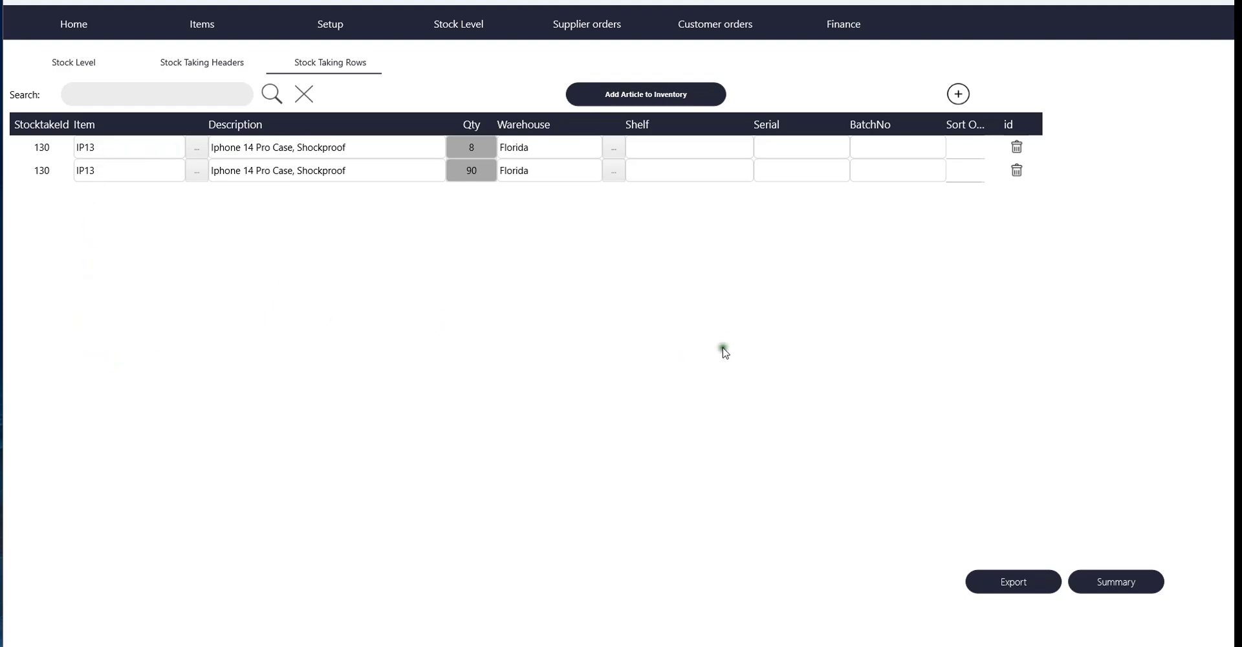
{"action": "left_click", "coordinate": [1133, 589]}
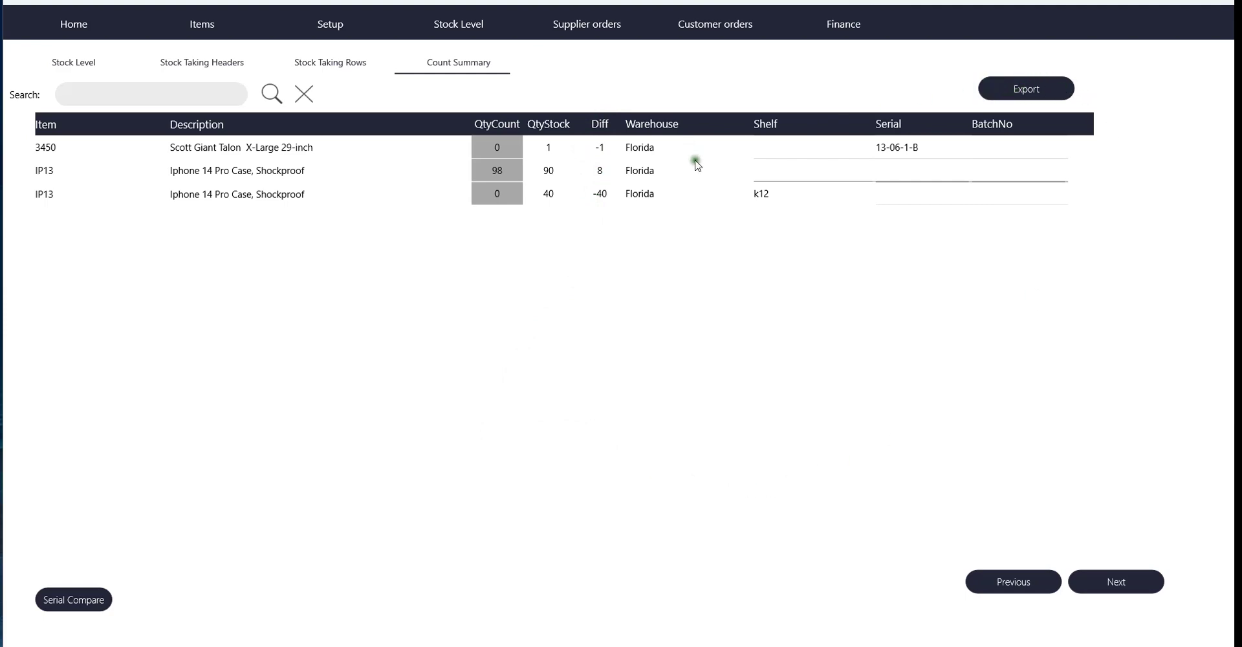
{"action": "left_click", "coordinate": [1001, 583]}
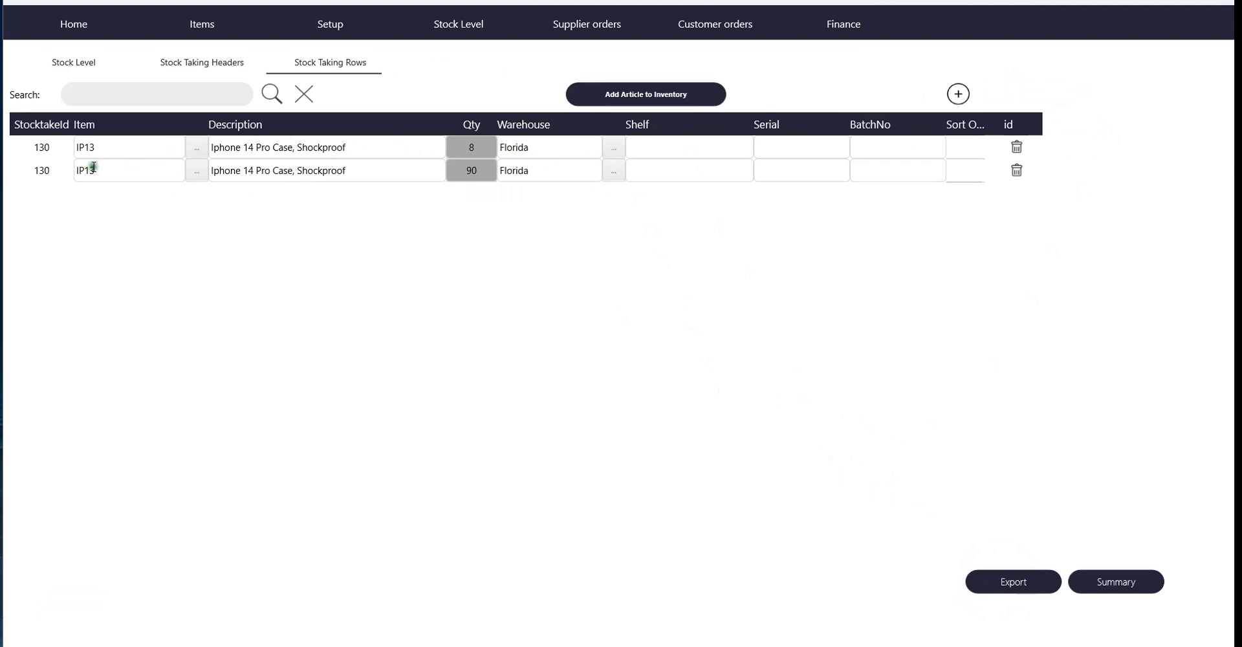
Open take 130's count summary: IP13 counted 98 vs stock 90, and shelf k12 at -40
{"action": "left_click", "coordinate": [531, 248]}
{"action": "left_click", "coordinate": [825, 356]}
{"action": "left_click", "coordinate": [1112, 584]}
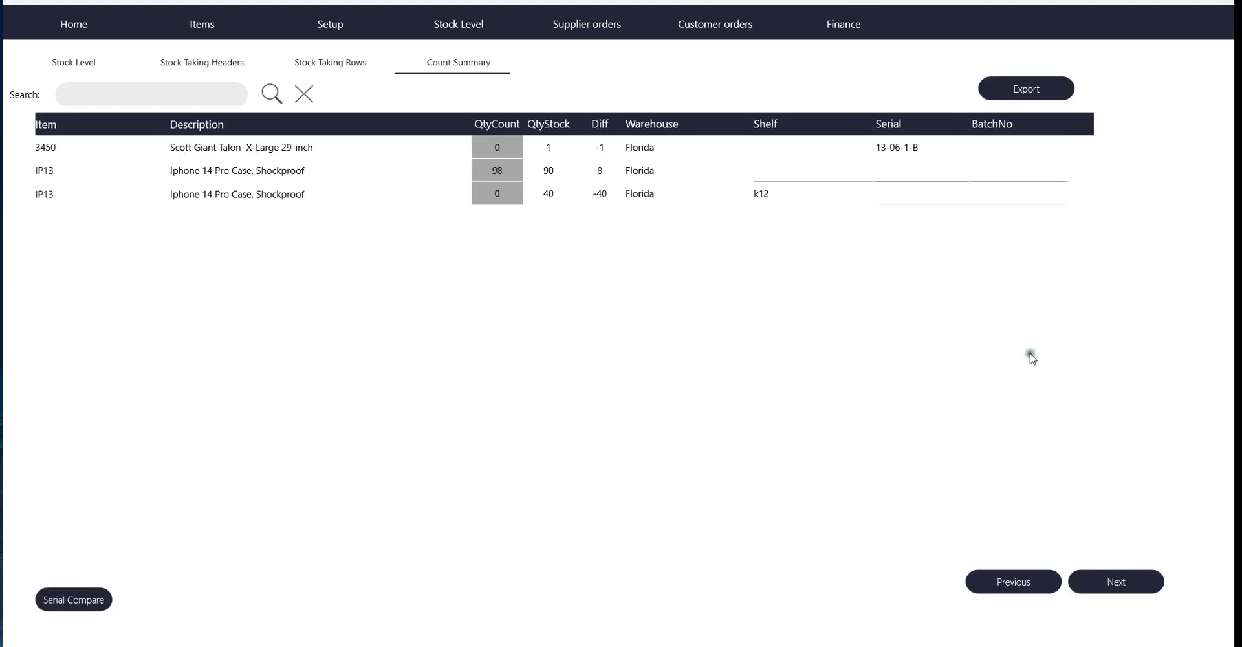
Check the Total Total view, then finish the count back to the headers list
{"action": "left_click", "coordinate": [1117, 582]}
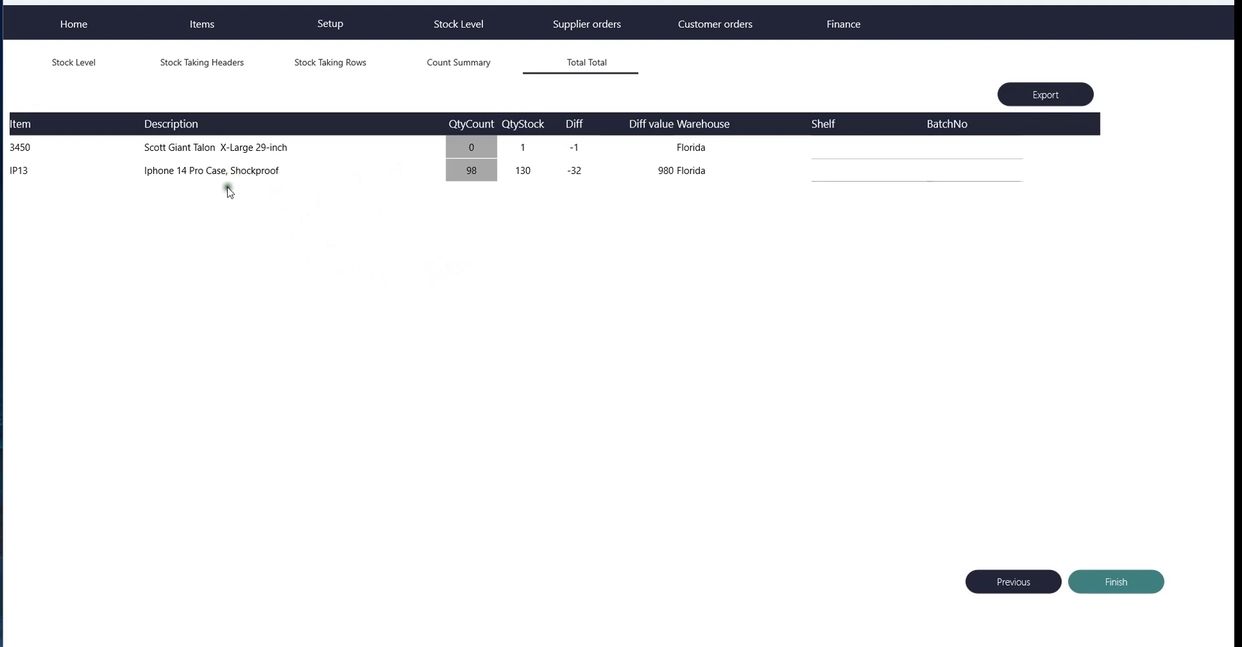
{"action": "left_click", "coordinate": [198, 63]}
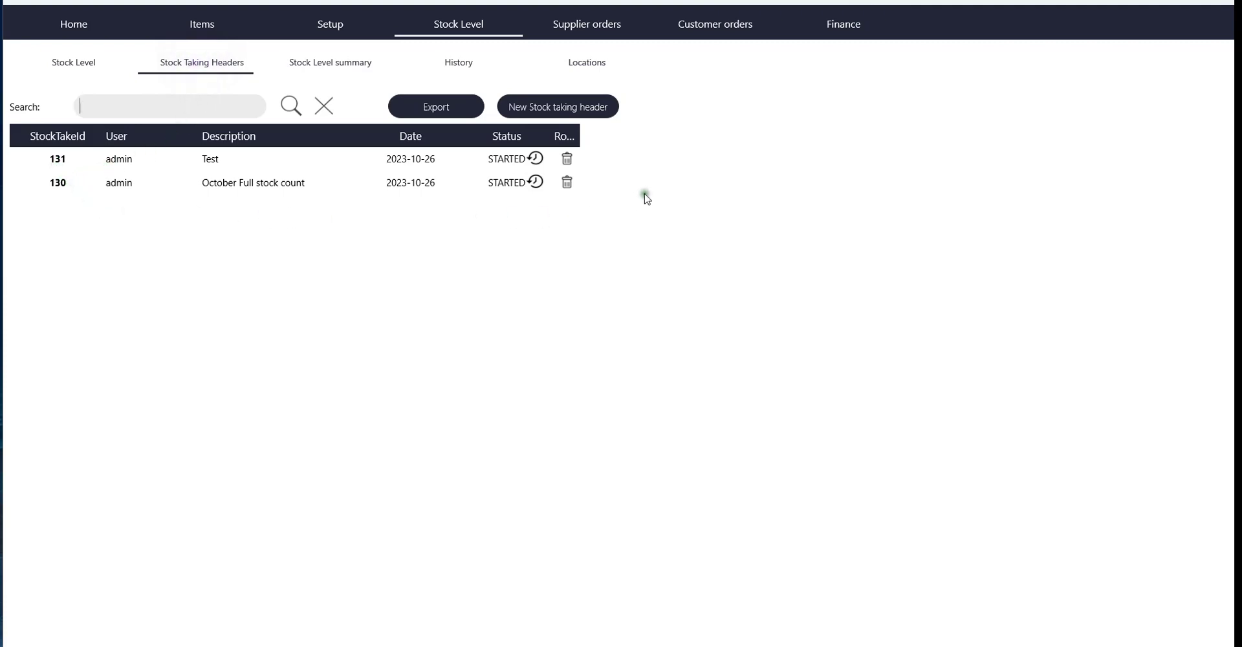
Check that take 131 has no rows, then reopen take 130's two IP13 rows (8 and 90)
{"action": "left_click", "coordinate": [58, 183]}
{"action": "left_click", "coordinate": [206, 64]}
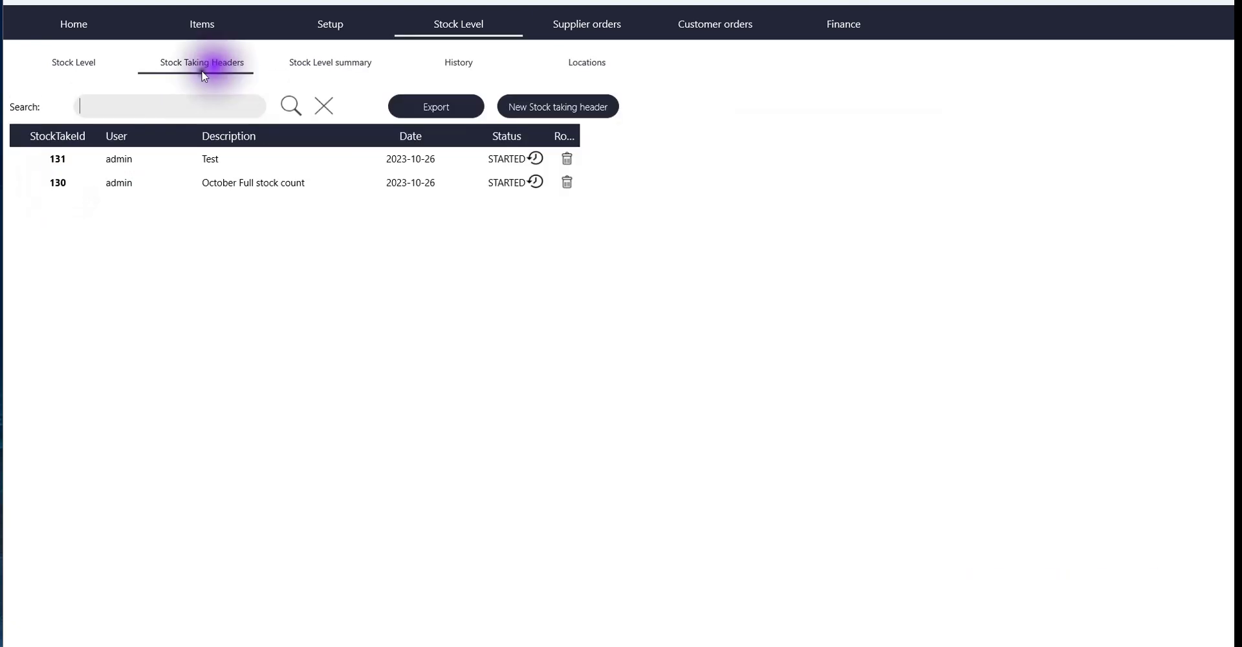
{"action": "left_click", "coordinate": [65, 164]}
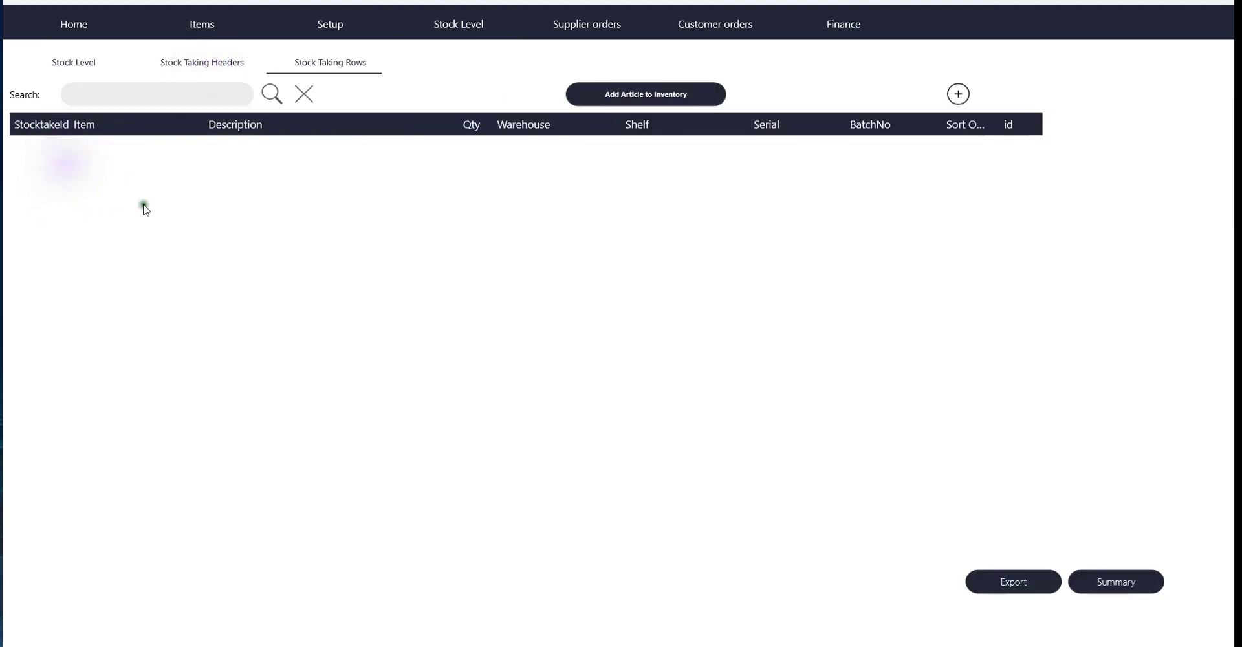
{"action": "left_click", "coordinate": [220, 64]}
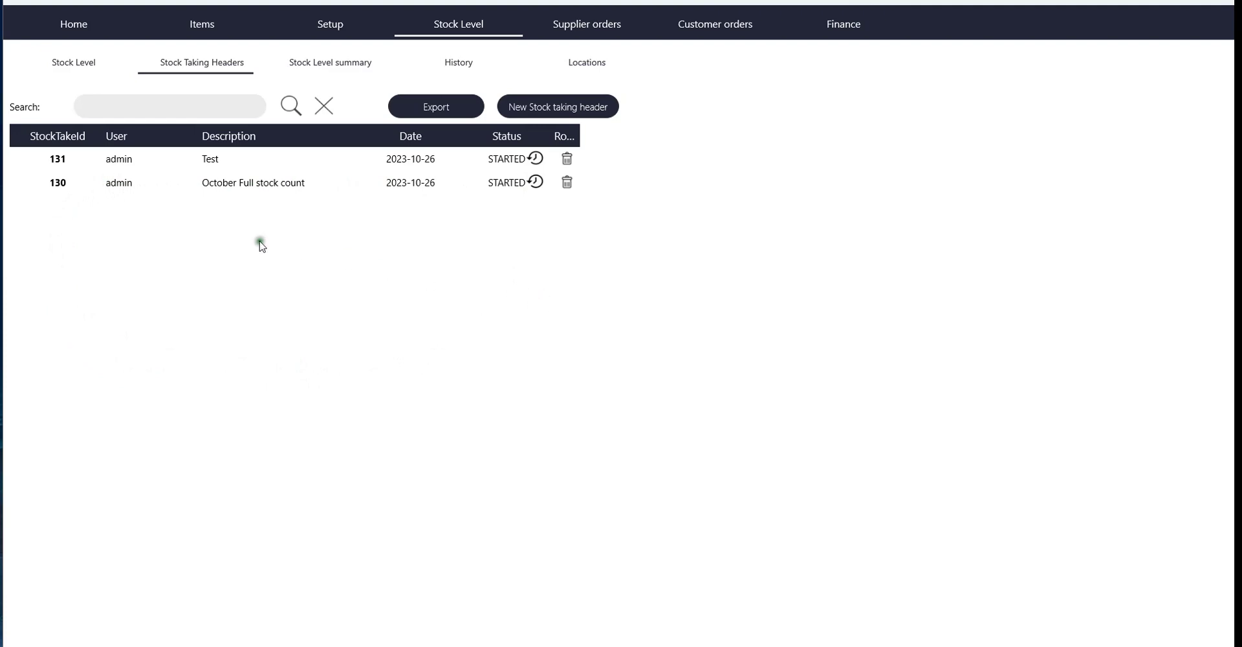
{"action": "double_click", "coordinate": [64, 182]}
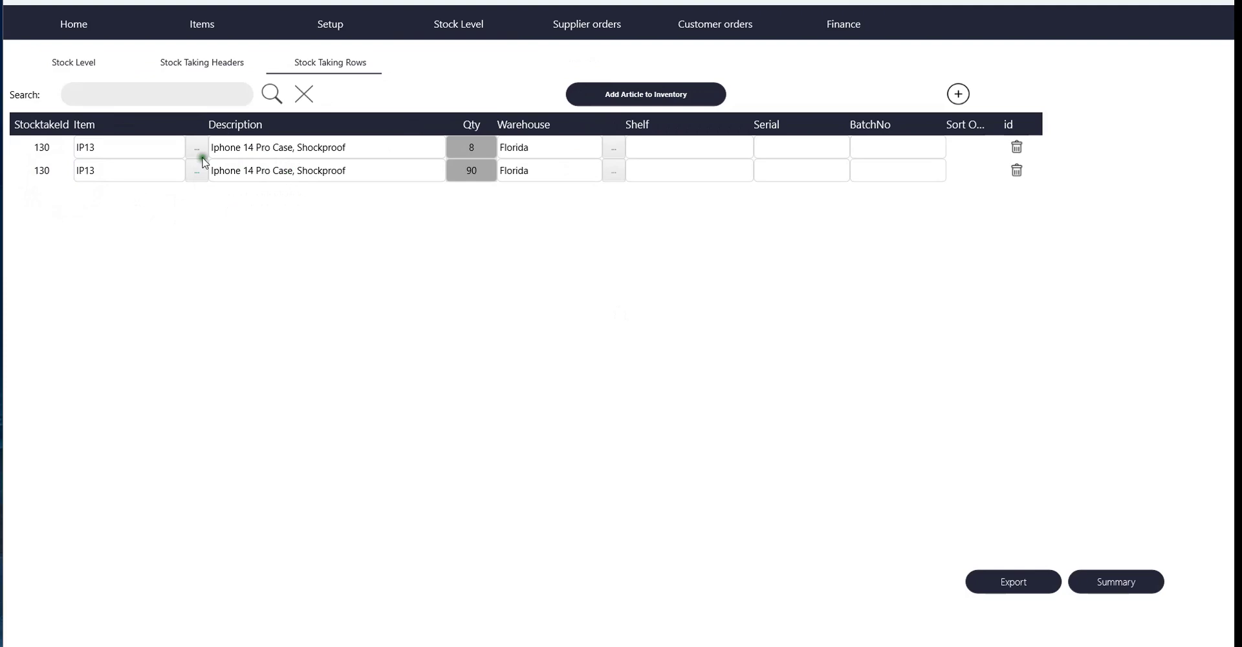